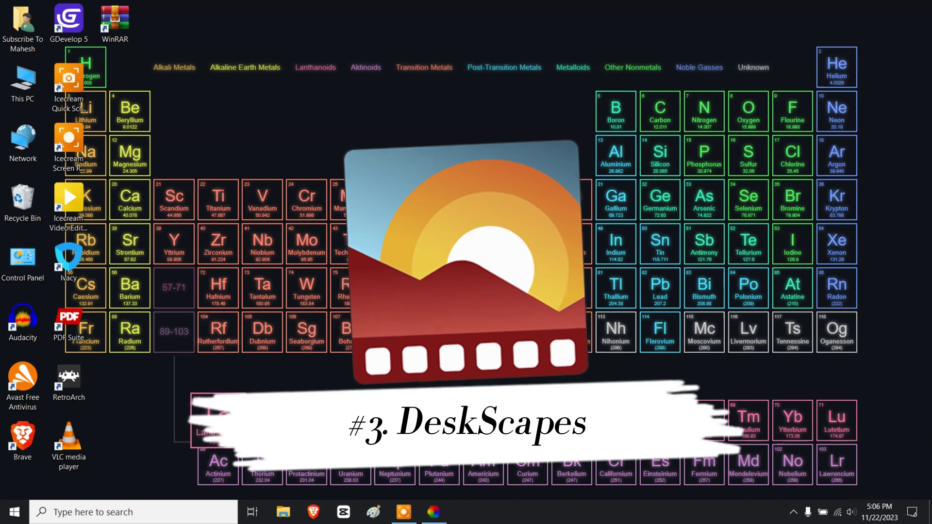
click(208, 408)
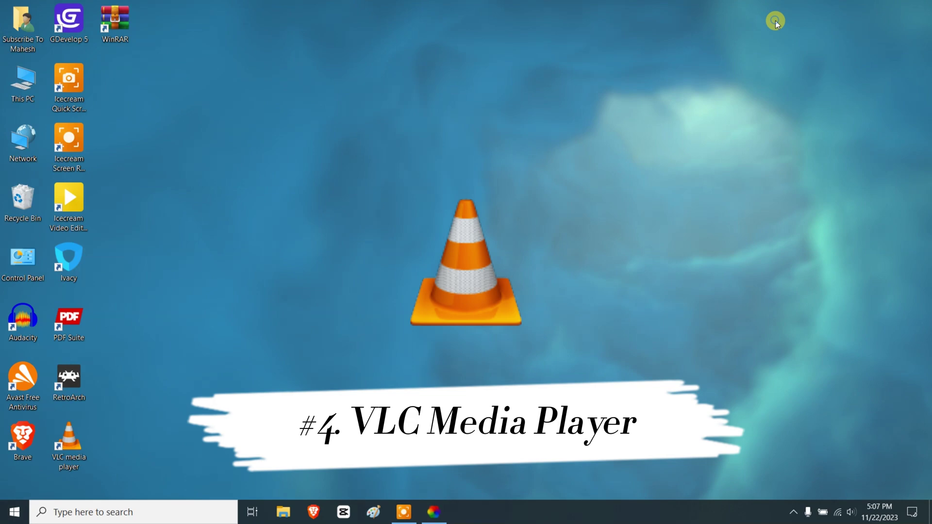
right_click(775, 21)
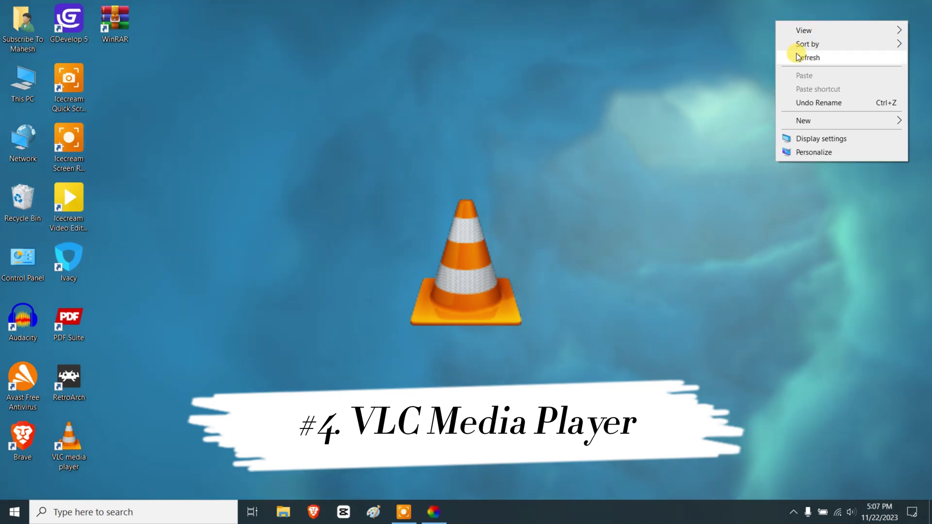
click(796, 57)
right_click(365, 164)
click(413, 201)
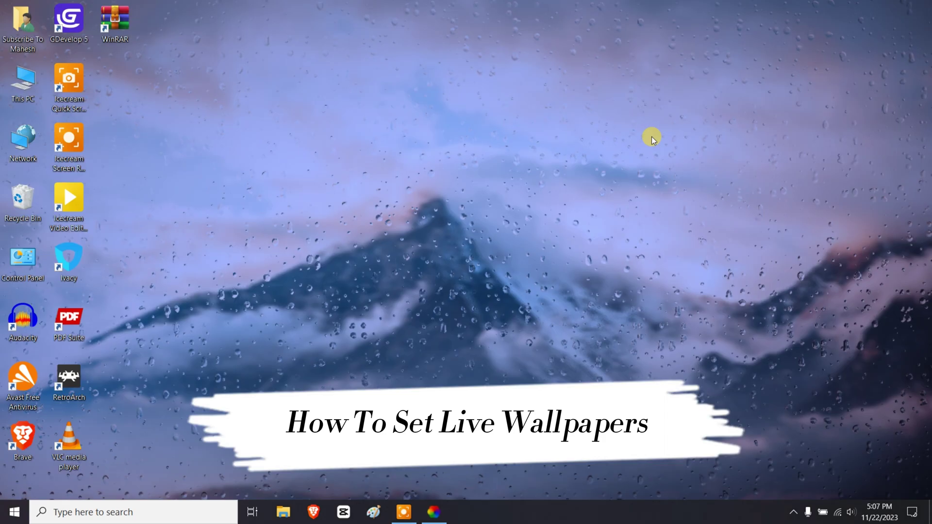
right_click(637, 100)
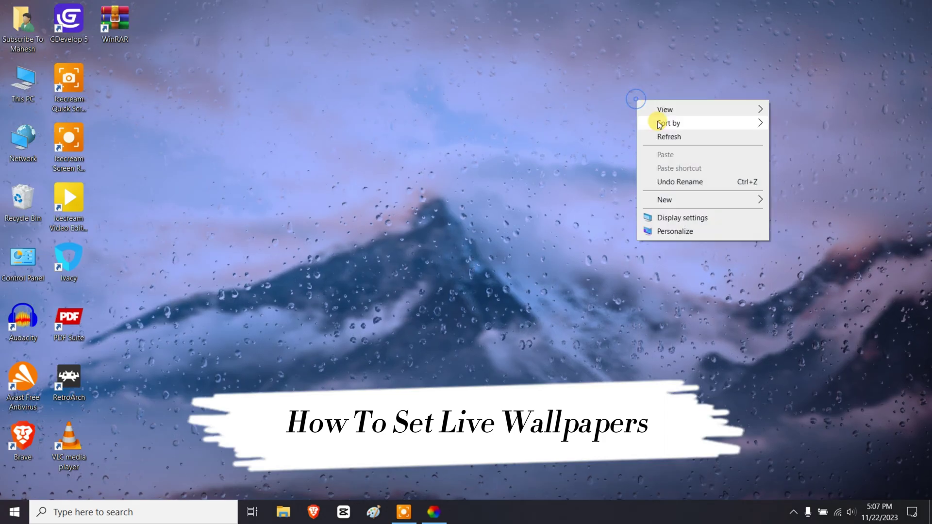
click(643, 136)
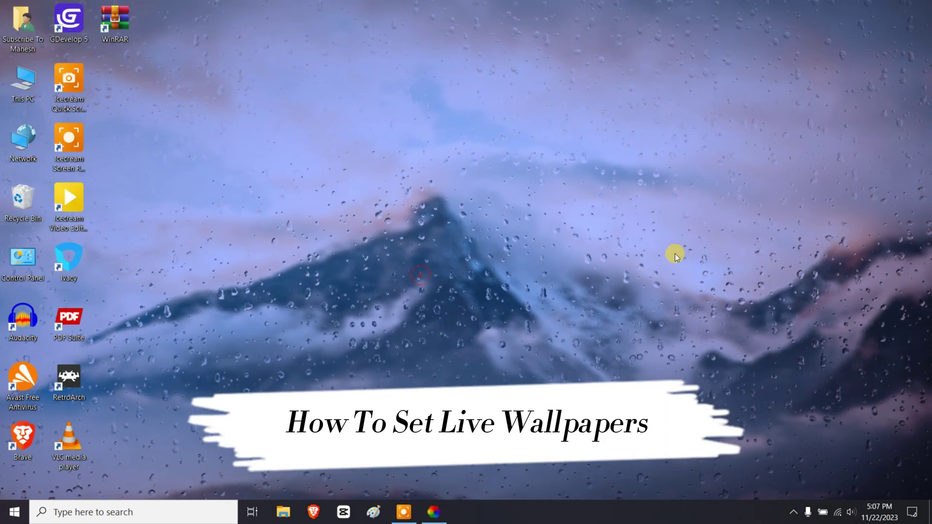
drag(874, 63, 744, 103)
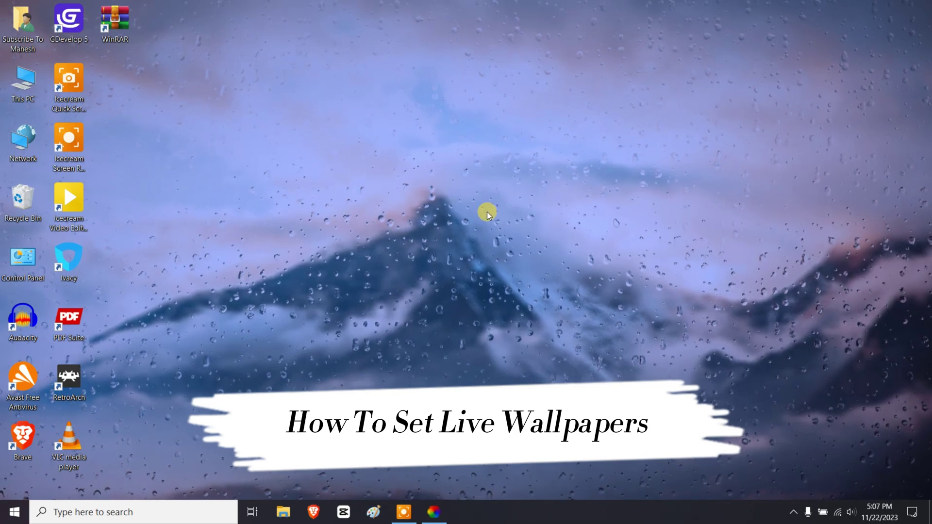
right_click(503, 228)
click(549, 263)
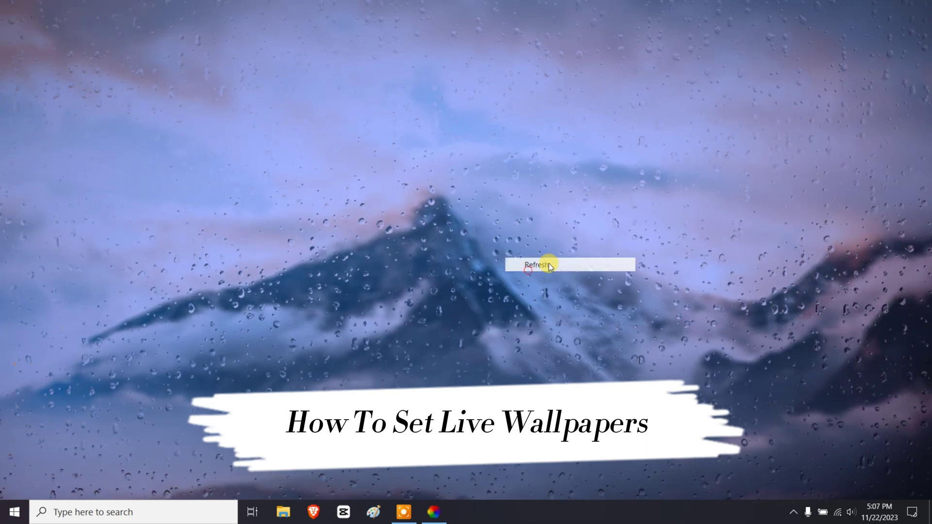
right_click(776, 164)
click(783, 200)
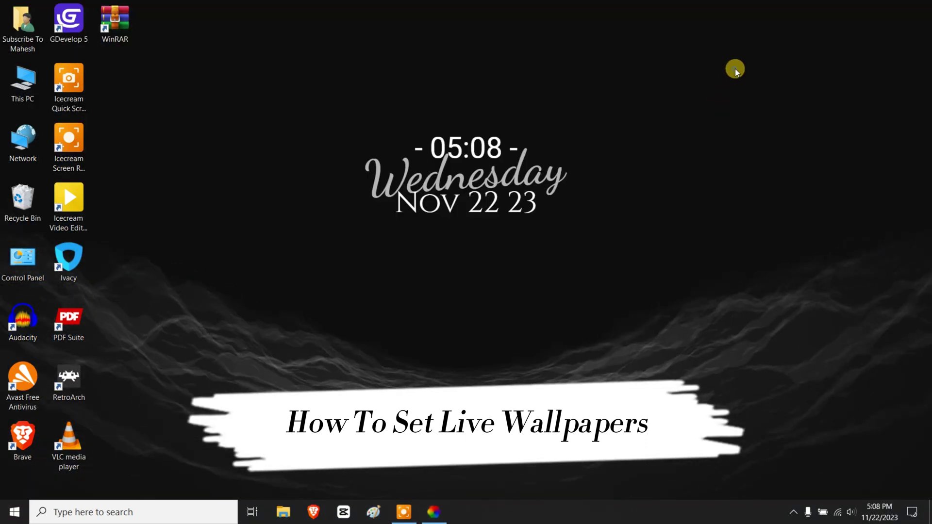
right_click(735, 69)
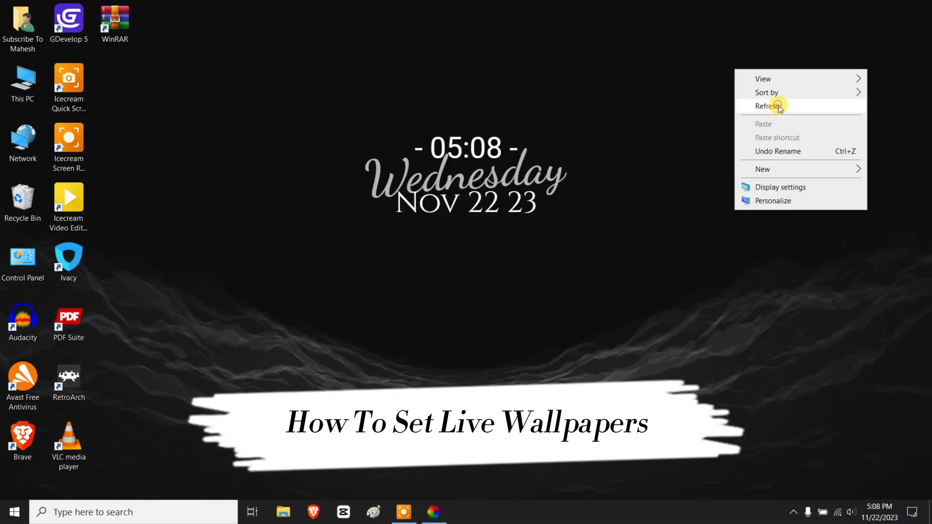
click(775, 107)
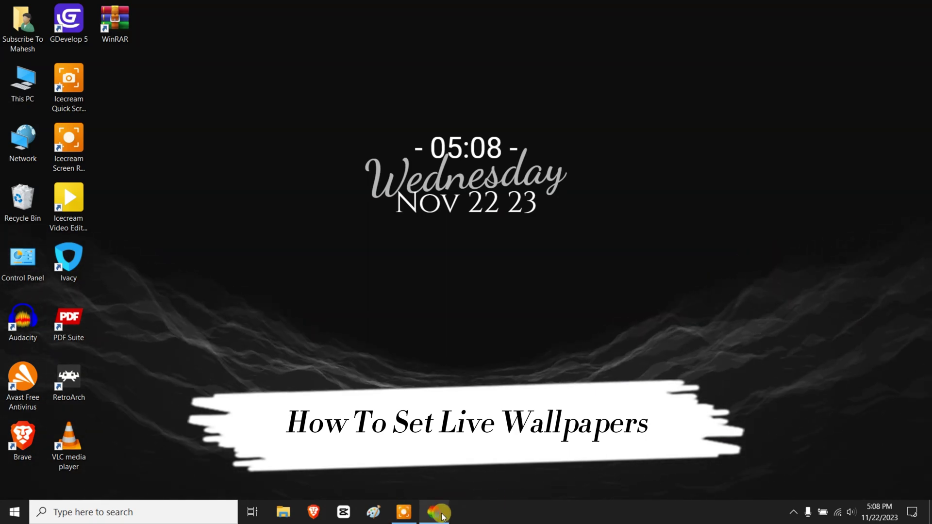
right_click(828, 90)
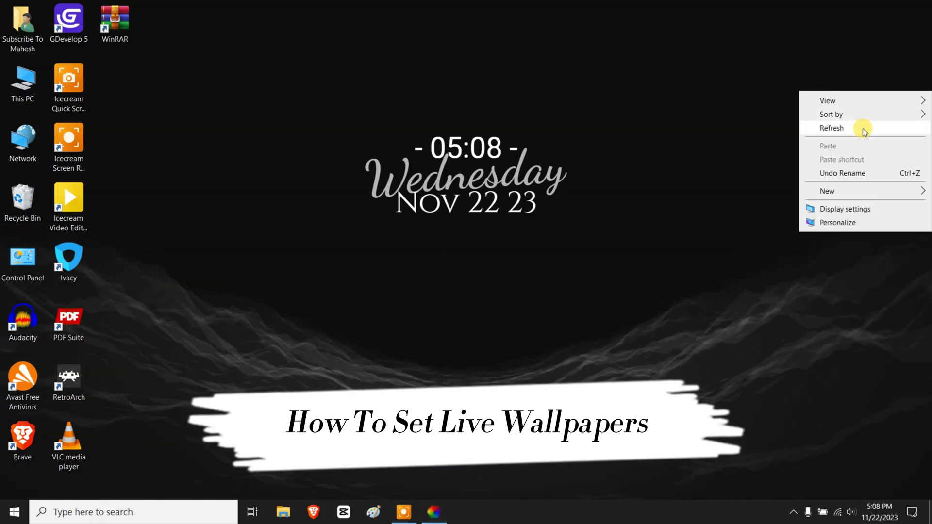
click(850, 121)
right_click(817, 83)
click(850, 122)
right_click(818, 83)
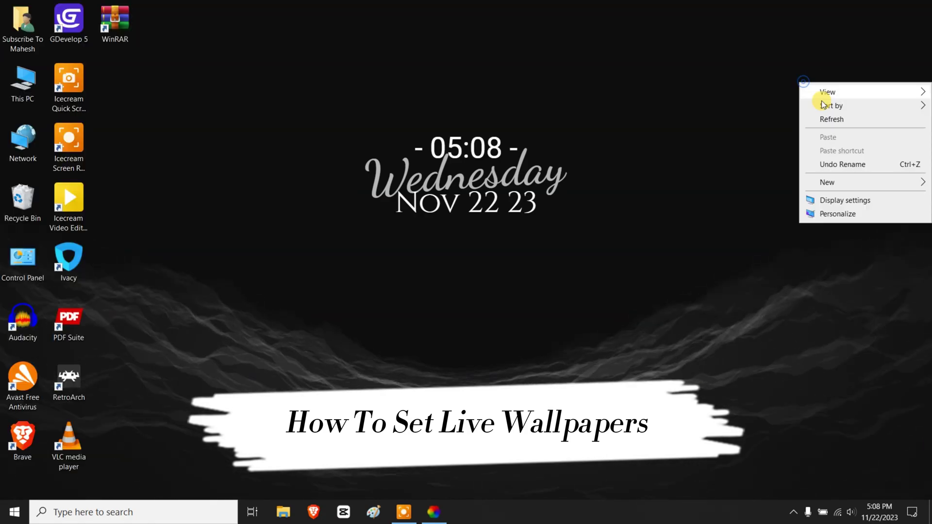
click(830, 119)
right_click(763, 57)
click(807, 91)
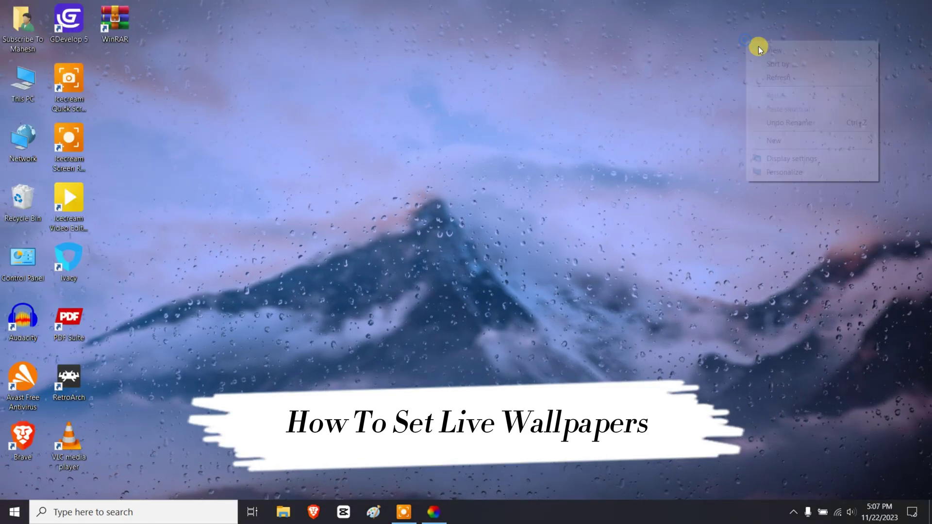
right_click(758, 45)
click(789, 73)
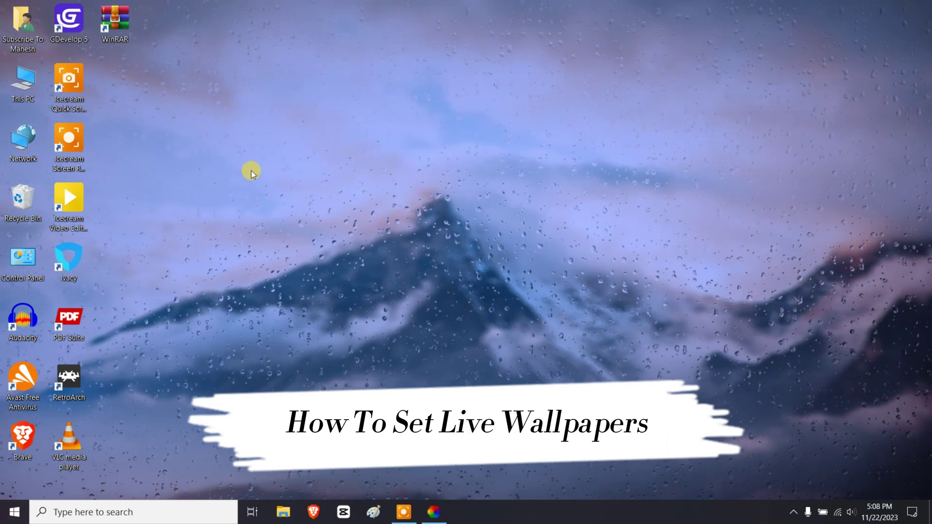
drag(634, 165, 696, 213)
drag(557, 165, 679, 203)
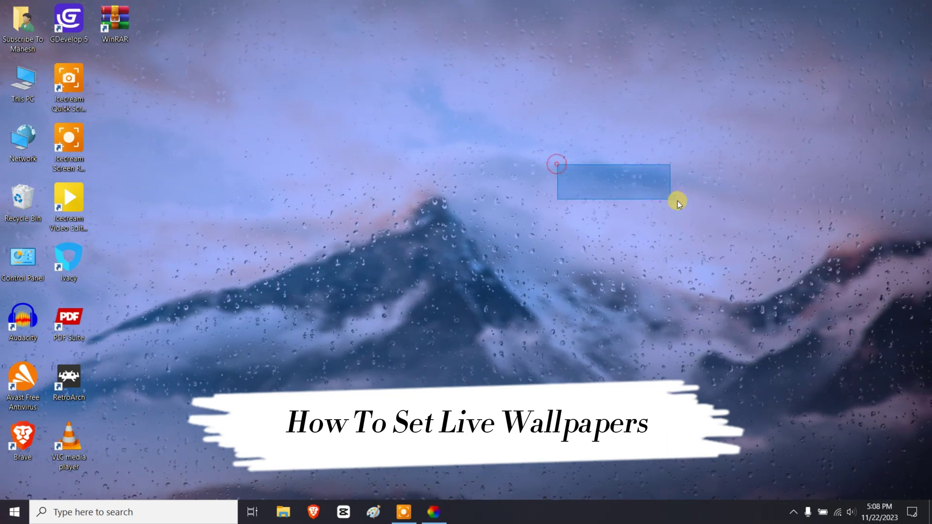
right_click(771, 134)
click(802, 172)
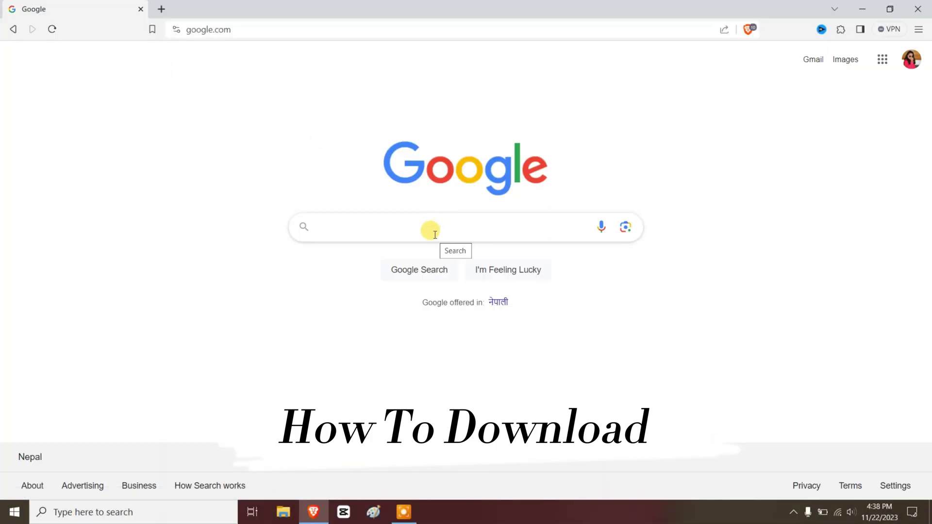
Search Google for "lively wallpaper" in the Brave browser
text(lively wa)
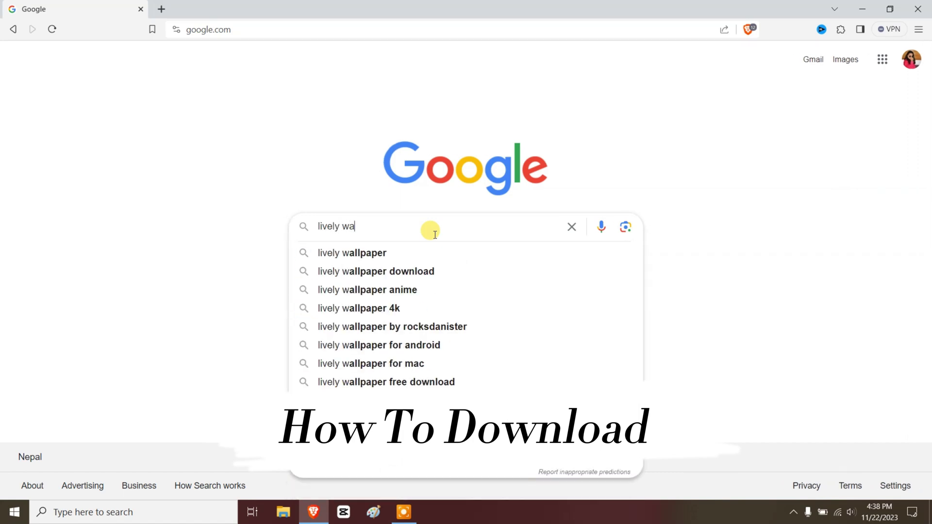
text(llpaper)
key(Return)
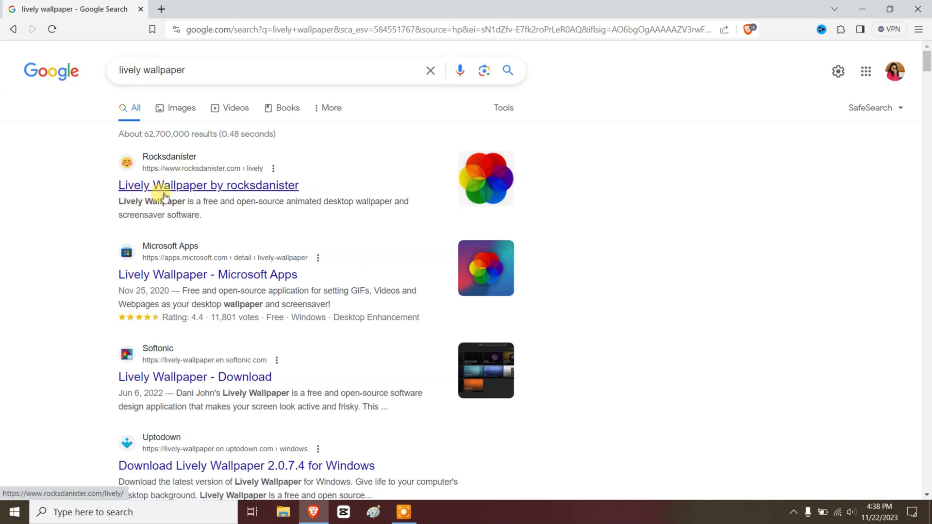
Open the Lively Wallpaper by rocksdanister result in a new tab and download its installer to the "lively wallpaper" folder in Downloads
right_click(187, 193)
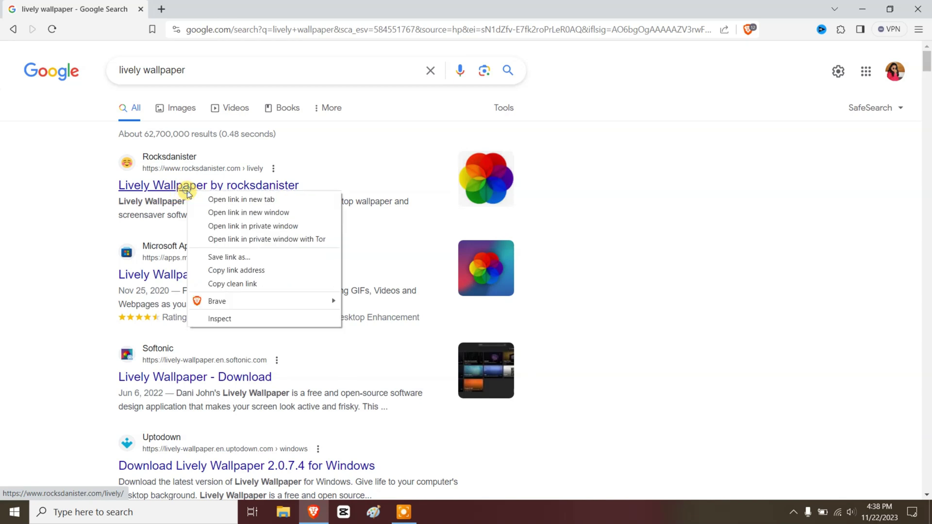
click(215, 201)
click(219, 5)
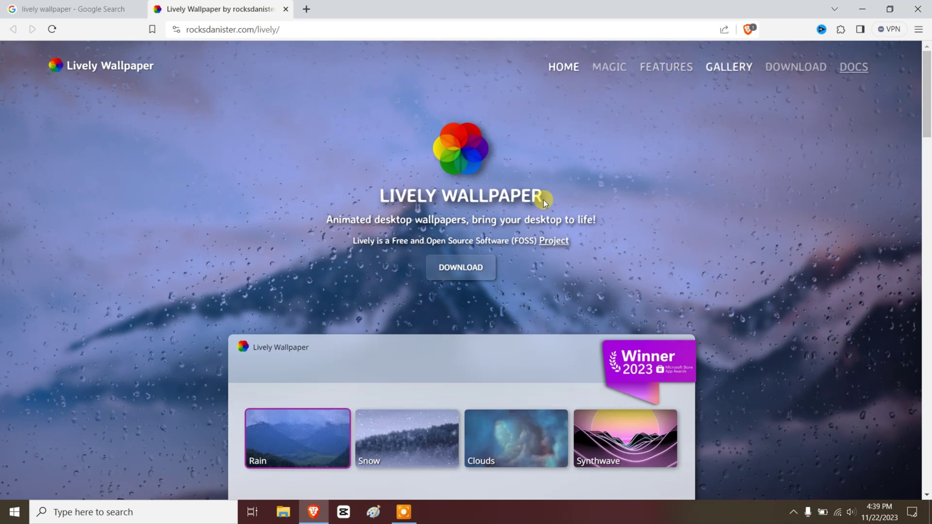
click(471, 271)
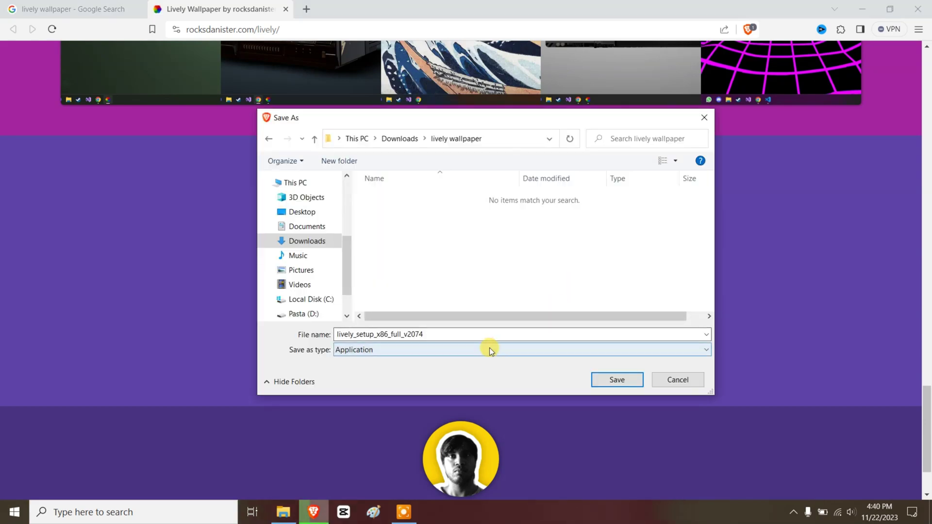
click(615, 380)
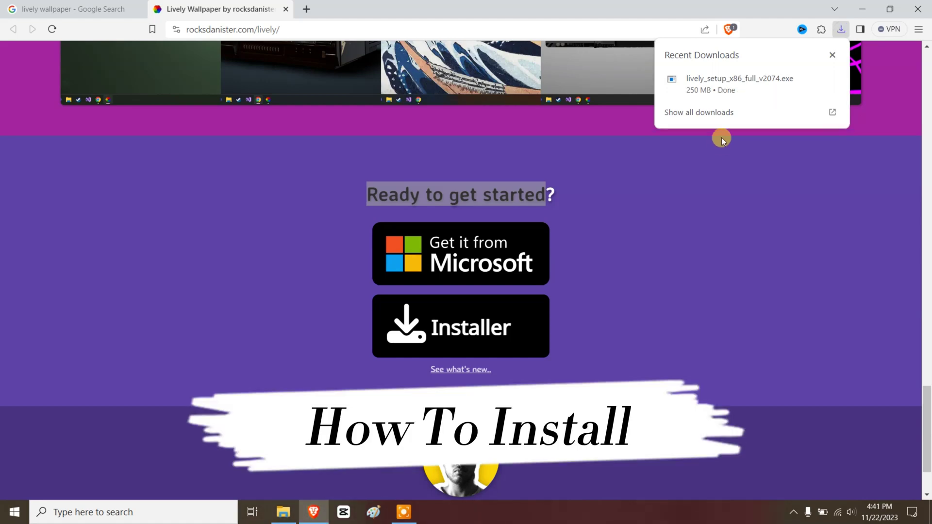
Run the downloaded lively_setup_x86_full_v2074.exe past the SmartScreen block and choose English as the setup language
click(761, 79)
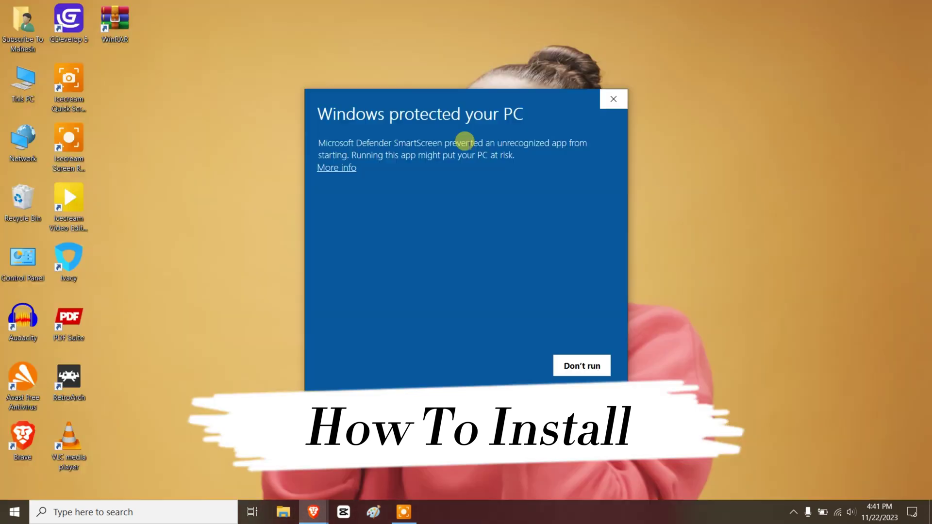
click(338, 168)
click(499, 371)
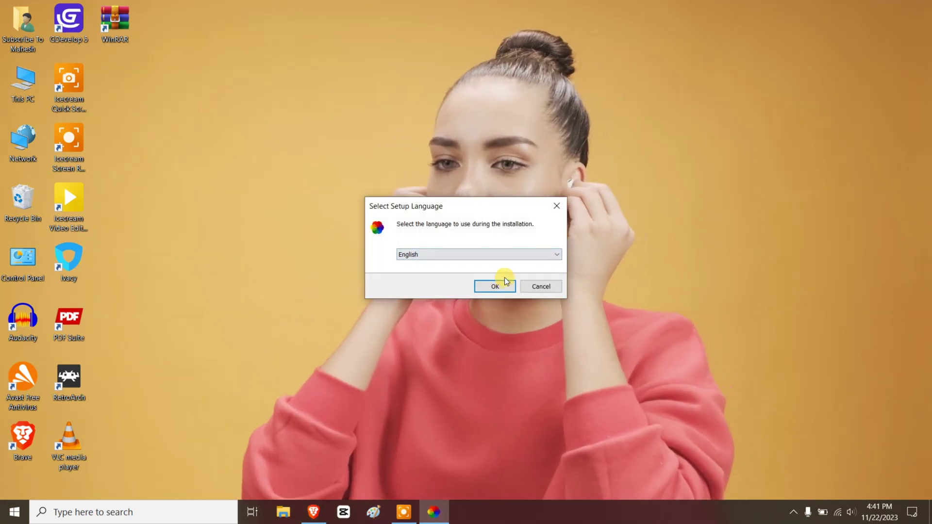
click(465, 254)
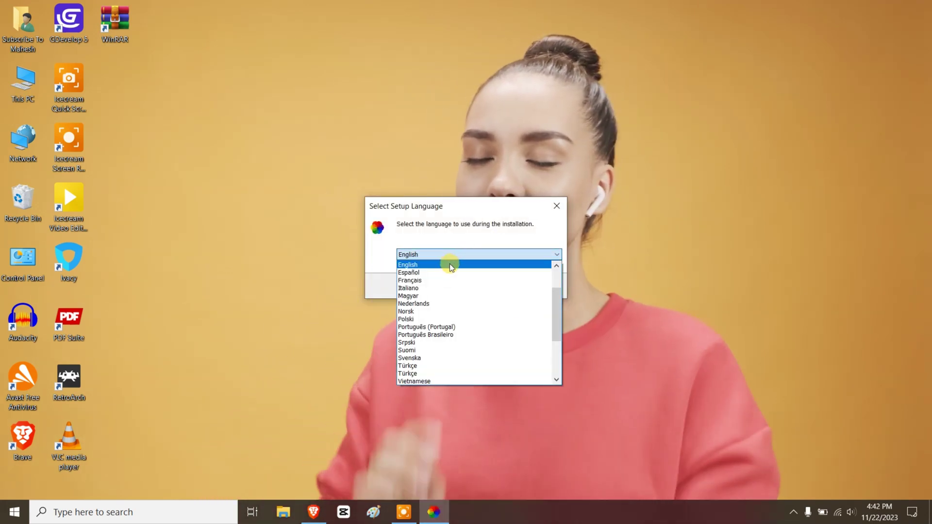
click(423, 263)
click(485, 287)
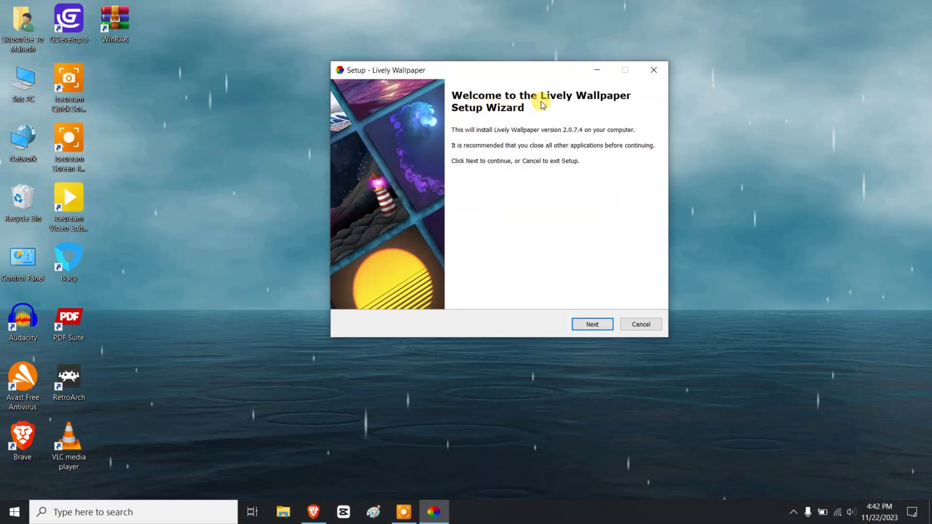
Advance the Lively Wallpaper setup through the license and additional tasks to the ready-to-install page, and exit it without installing
click(593, 324)
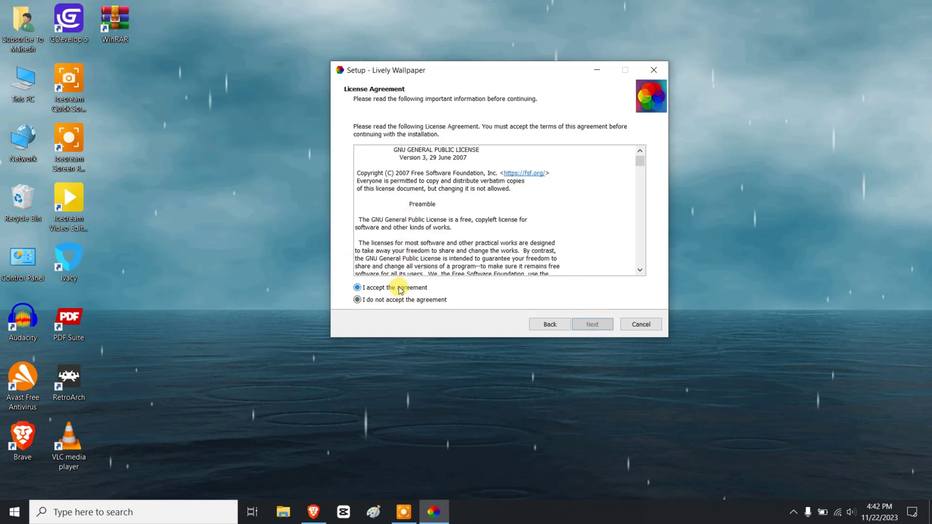
click(603, 326)
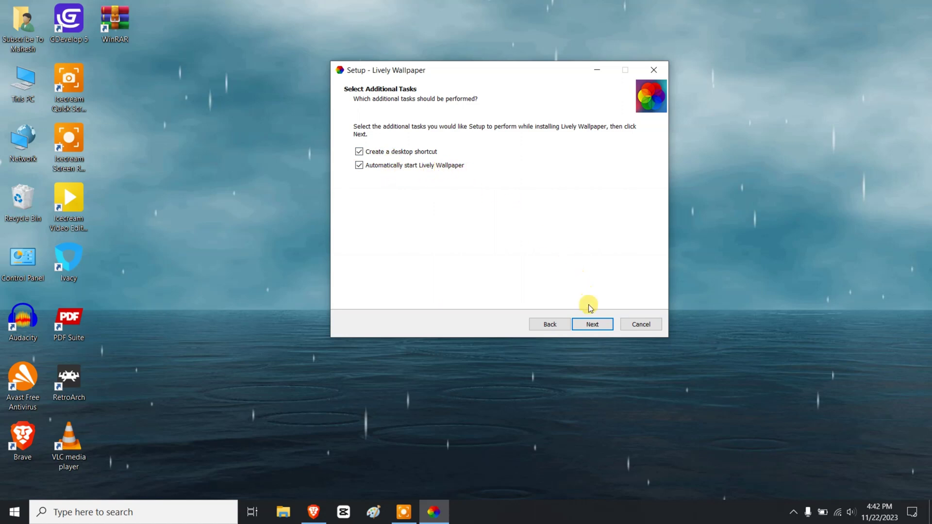
click(589, 327)
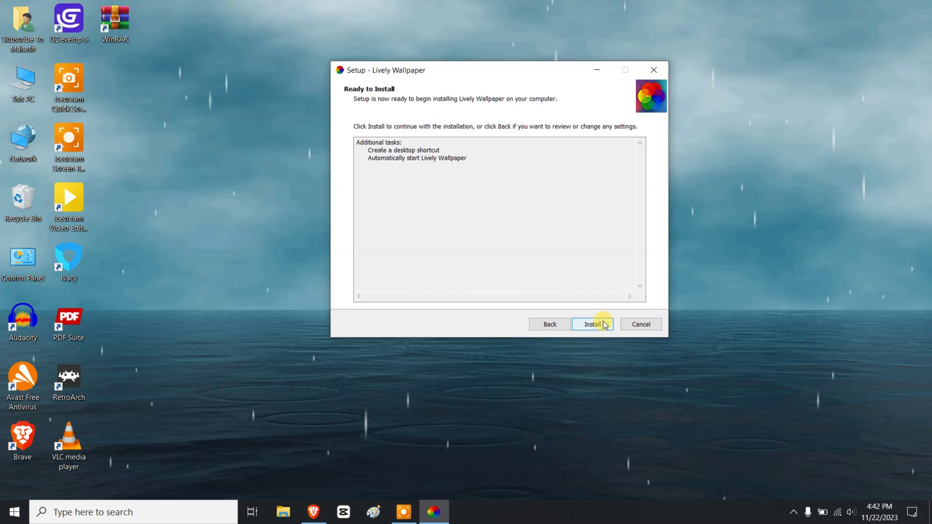
click(641, 324)
click(527, 321)
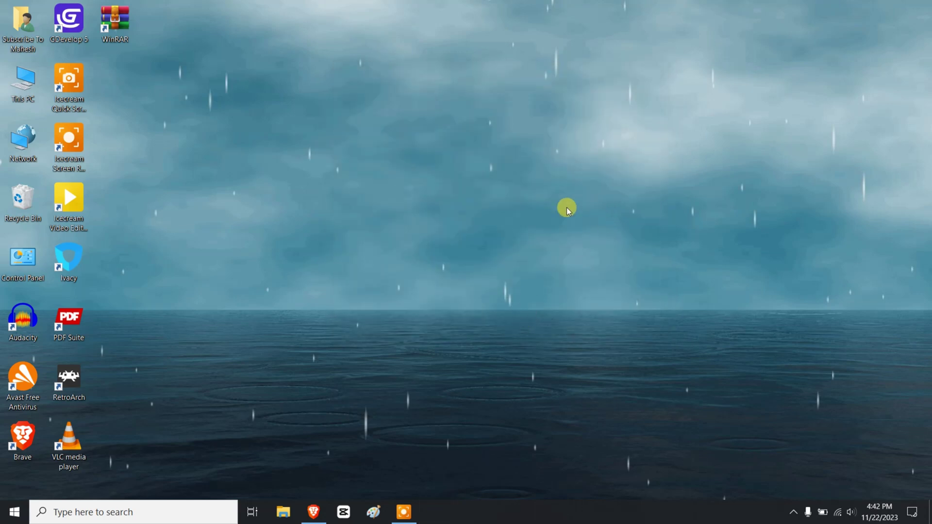
Launch Lively Wallpaper from the installed apps and maximize its window
click(7, 515)
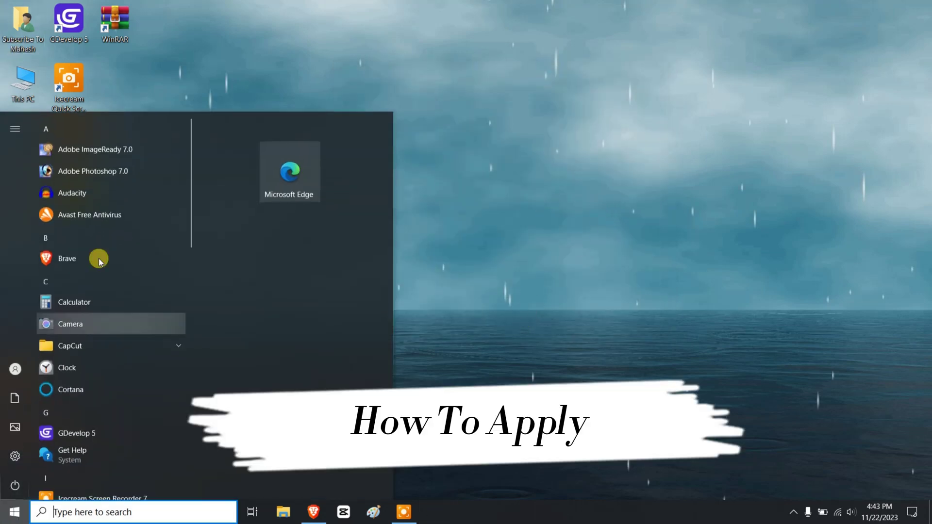
scroll(98, 257, down, 8)
scroll(98, 261, down, 2)
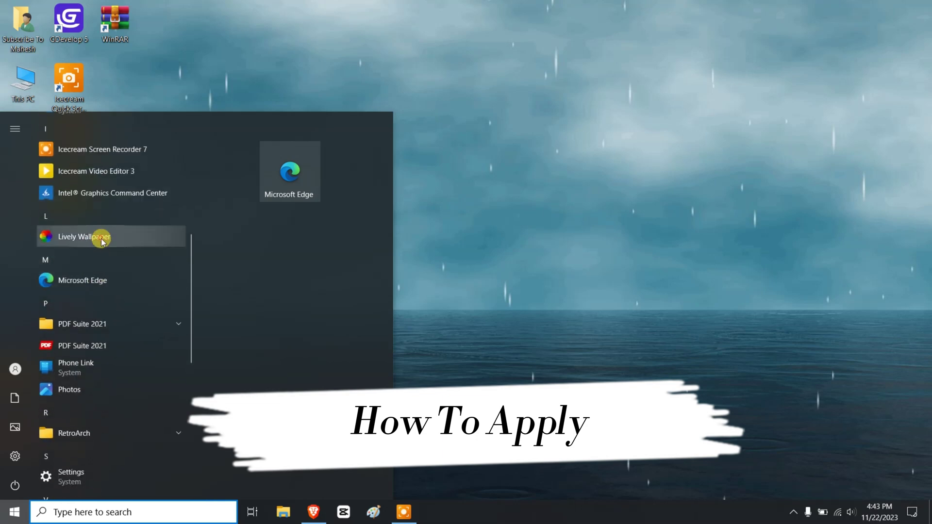
click(101, 238)
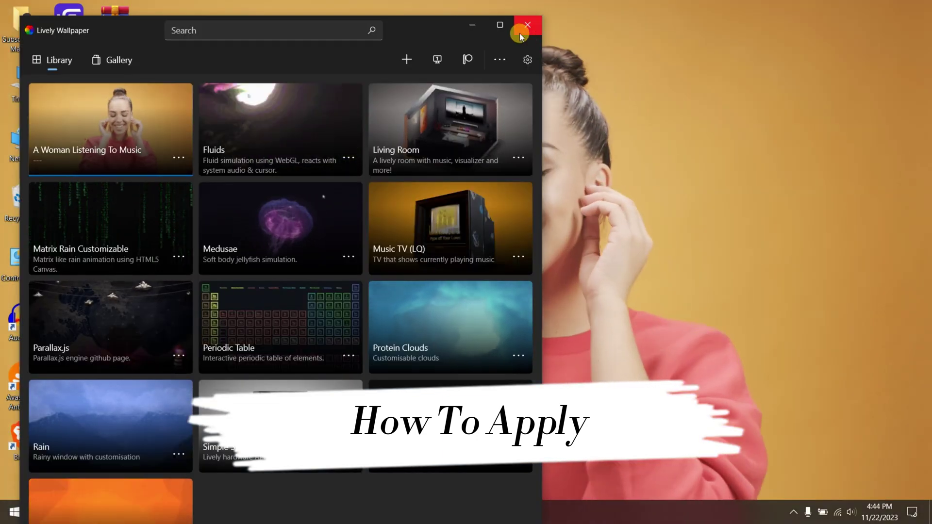
click(499, 25)
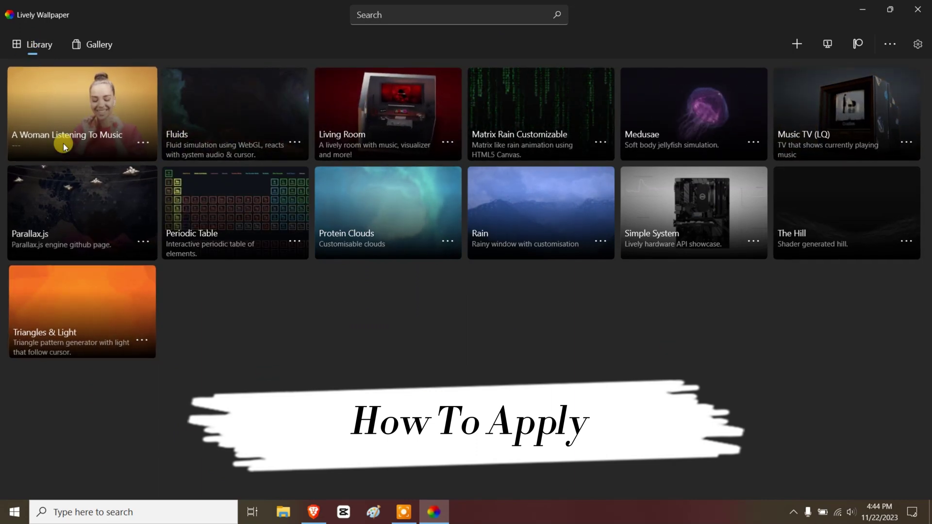
Select the "A Woman Listening To Music" wallpaper in the library
click(147, 155)
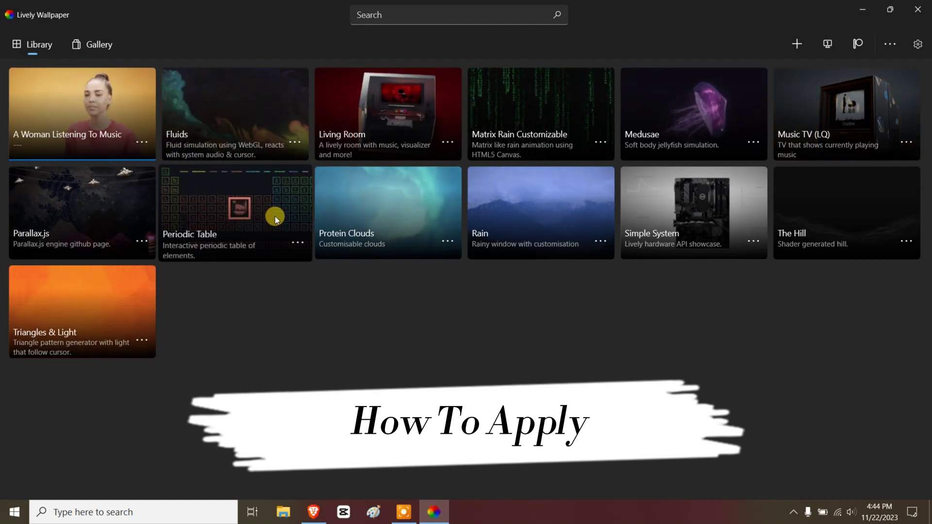
Preview the Fluids wallpaper from the library, and close its preview window
click(299, 143)
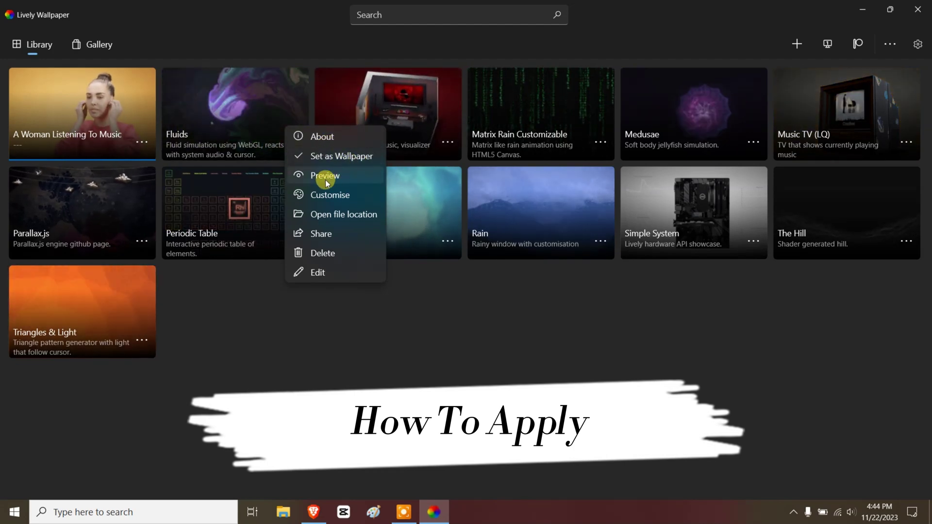
click(439, 173)
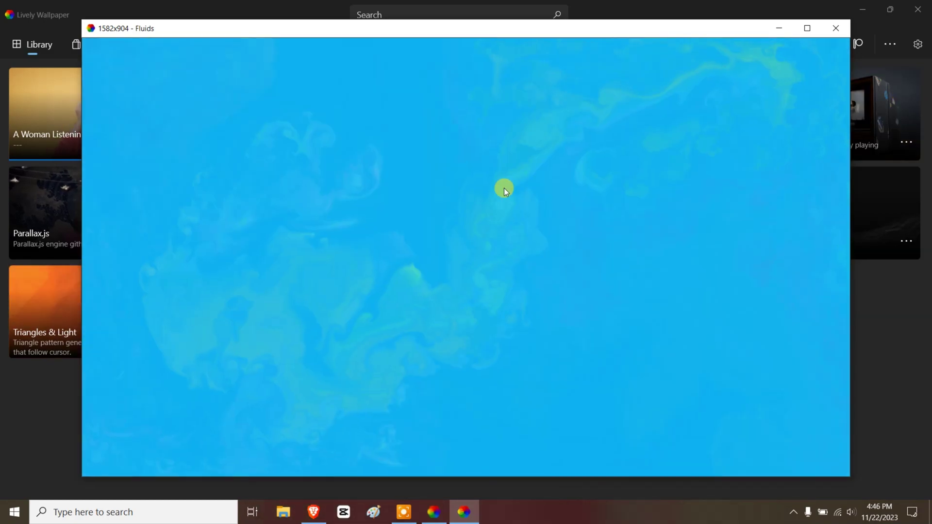
click(839, 29)
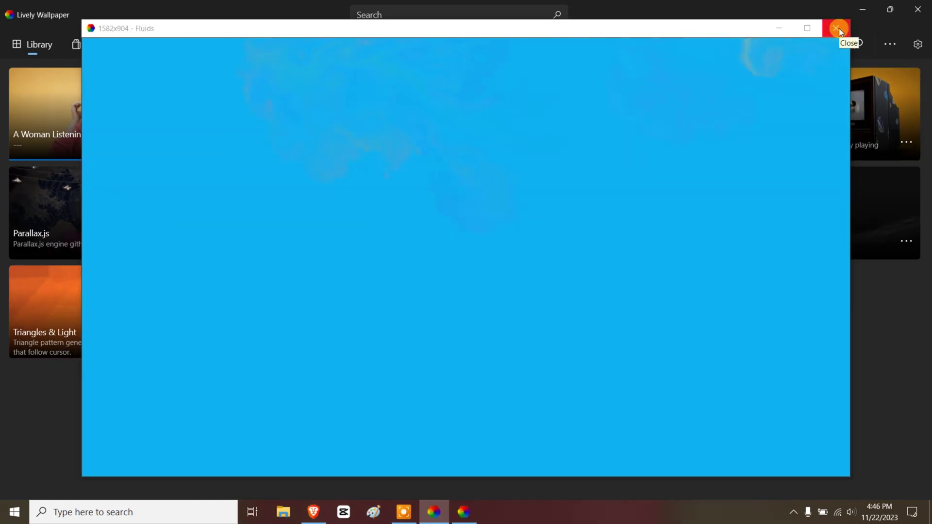
click(839, 28)
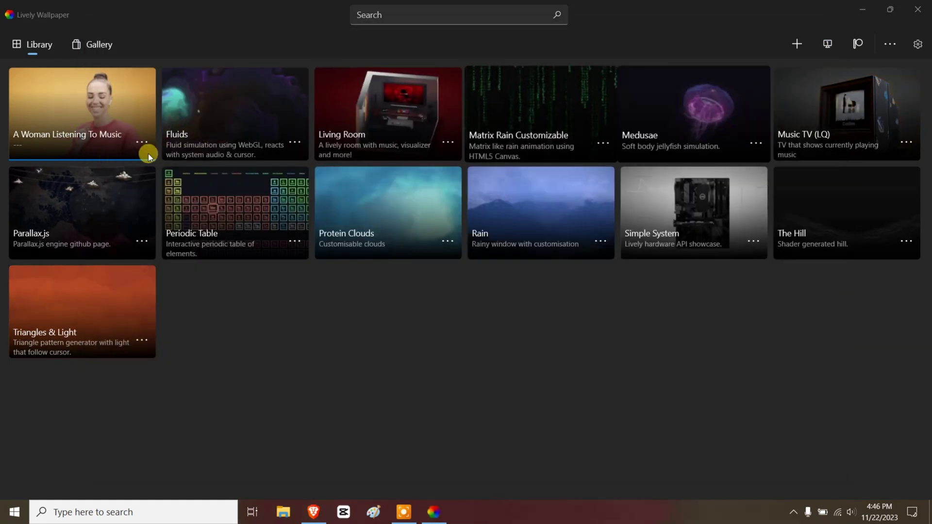
Set Fluids as the desktop wallpaper, check it on the desktop, and return to the library
click(295, 141)
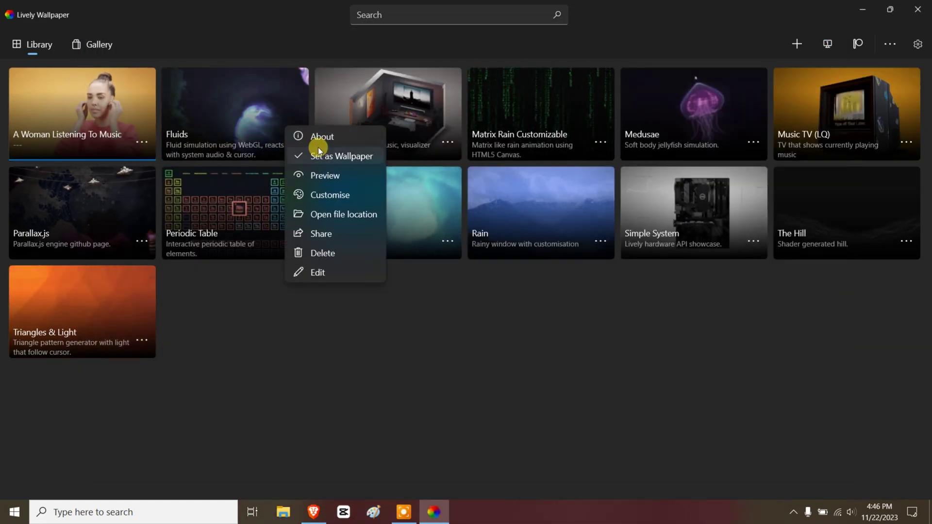
click(321, 159)
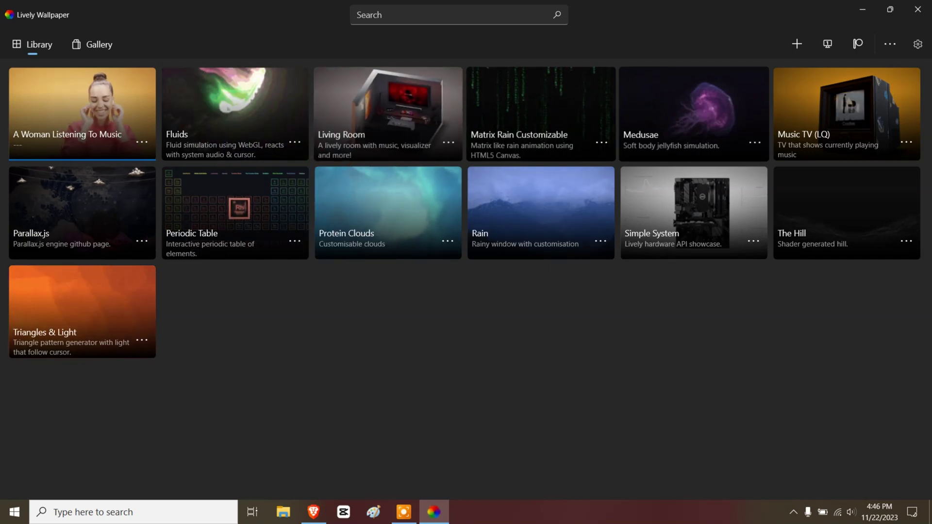
click(862, 9)
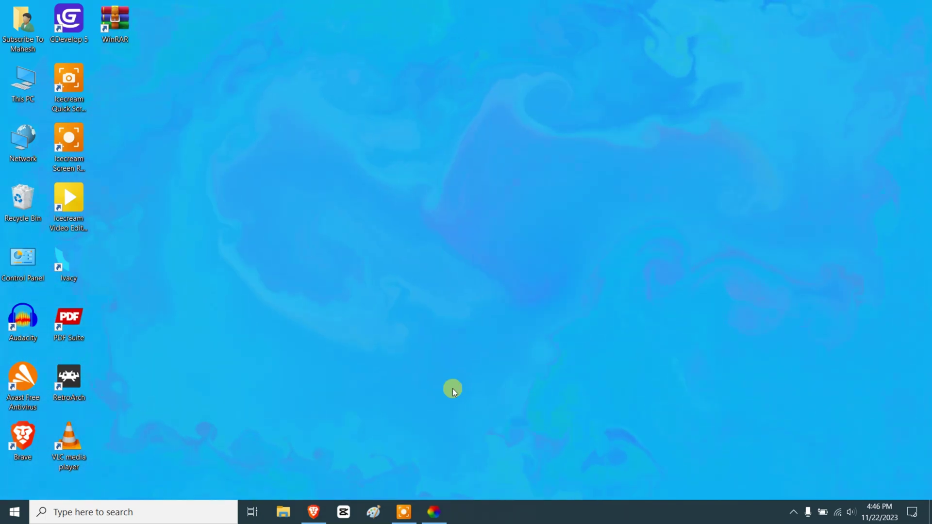
click(430, 515)
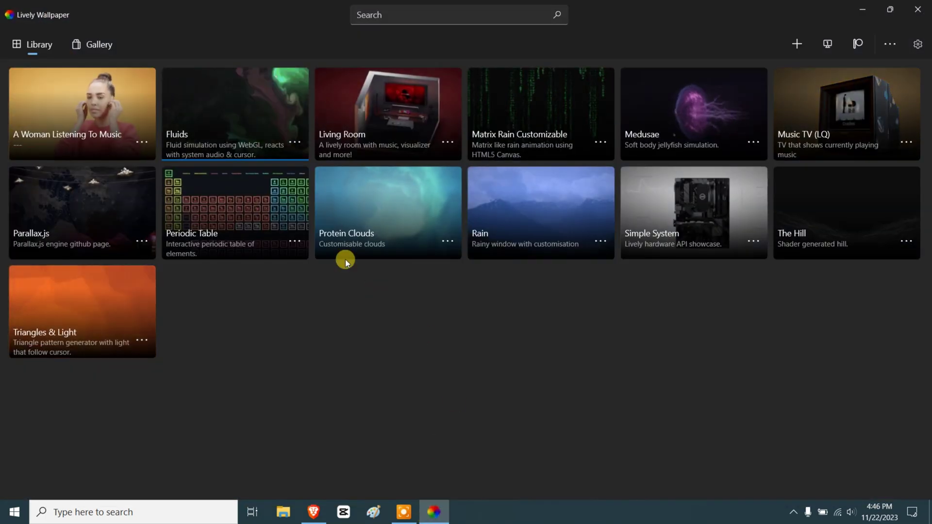
Review the customisation settings of the Fluids wallpaper, including the Sim Resolution choices, and close them without changing anything
click(298, 143)
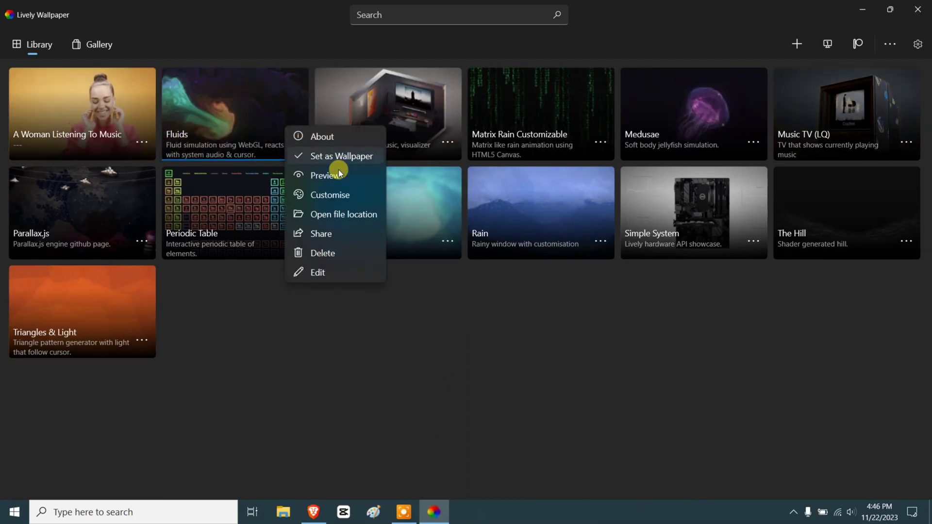
click(333, 196)
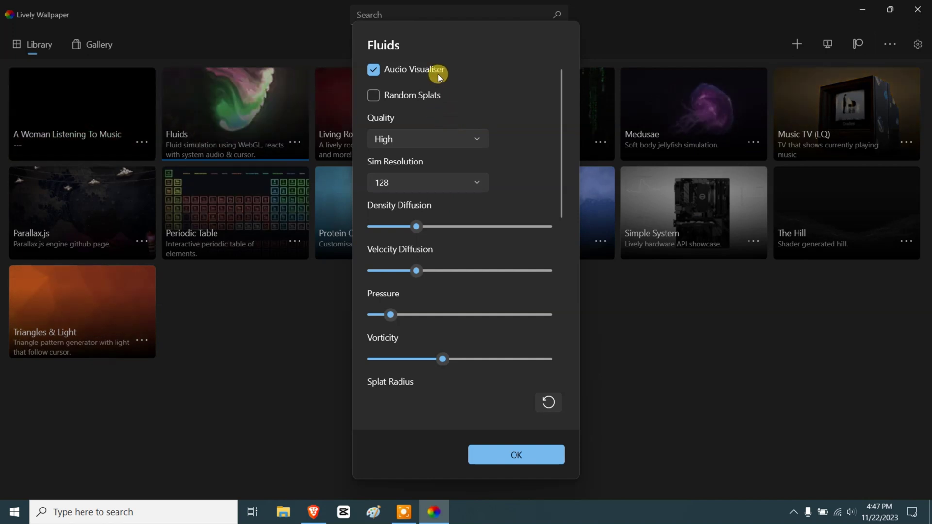
click(438, 137)
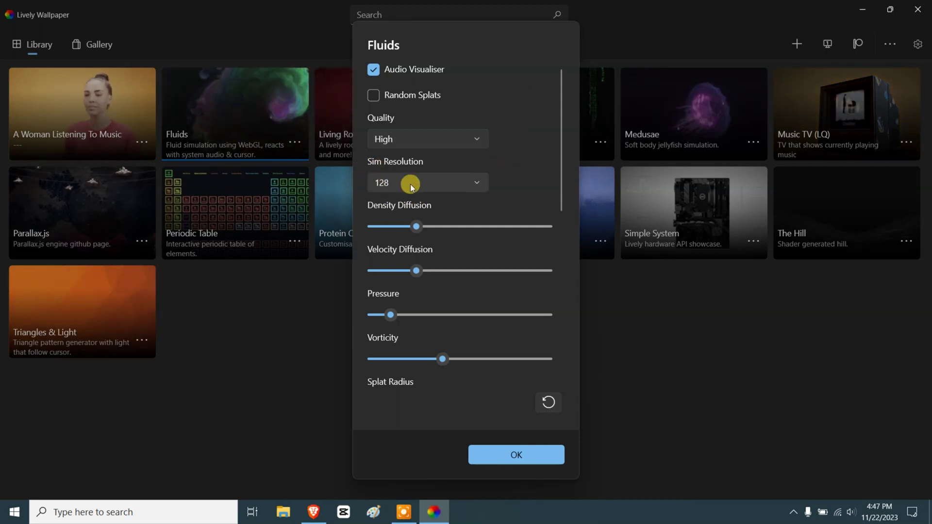
click(447, 184)
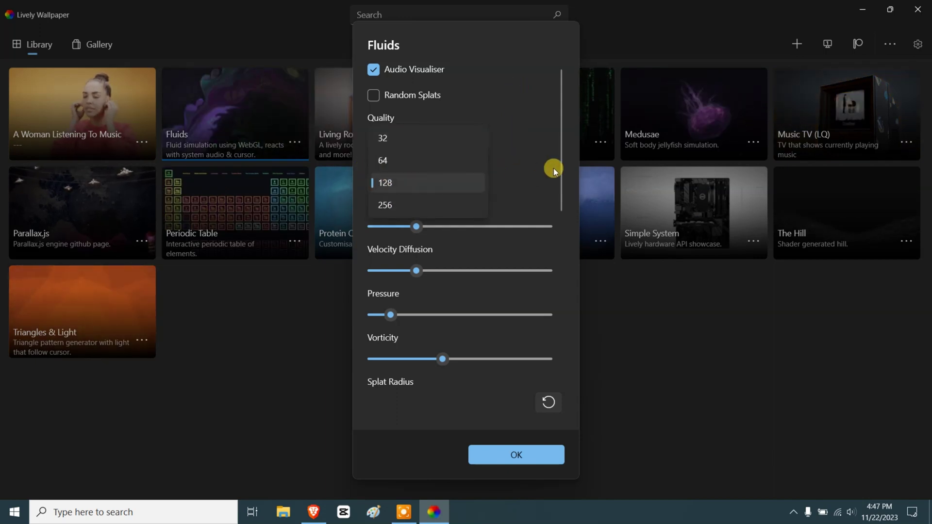
click(544, 128)
scroll(510, 173, down, 2)
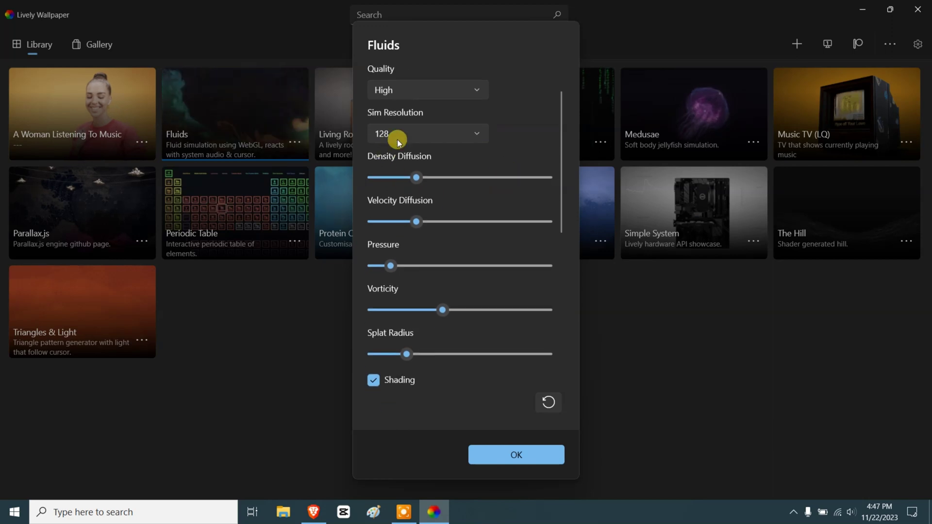
scroll(440, 199, down, 5)
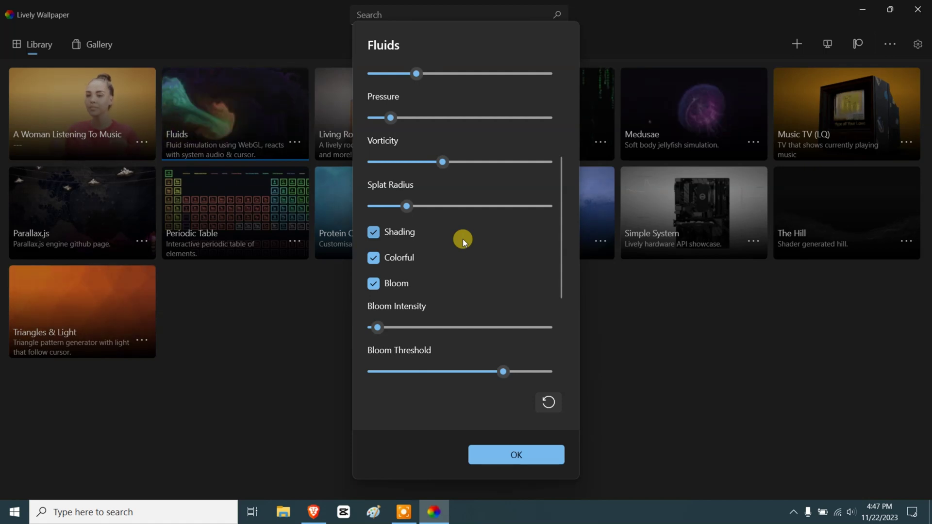
click(529, 460)
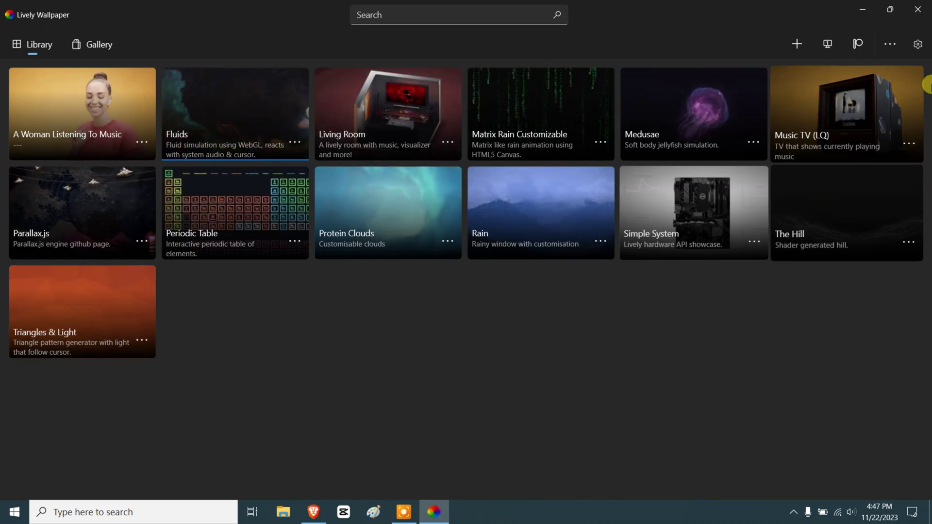
Add the video file "abstract video glitch" to the library as a new wallpaper, keeping its suggested title
click(795, 44)
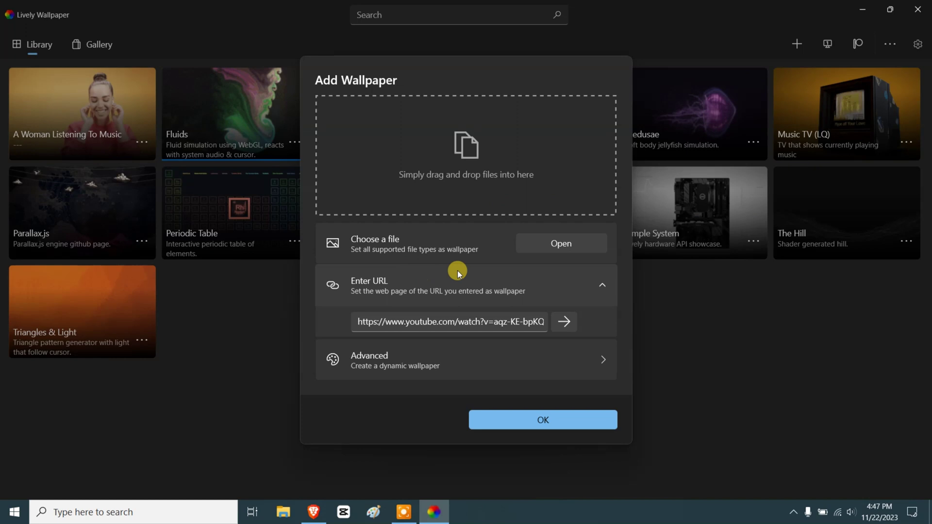
click(556, 243)
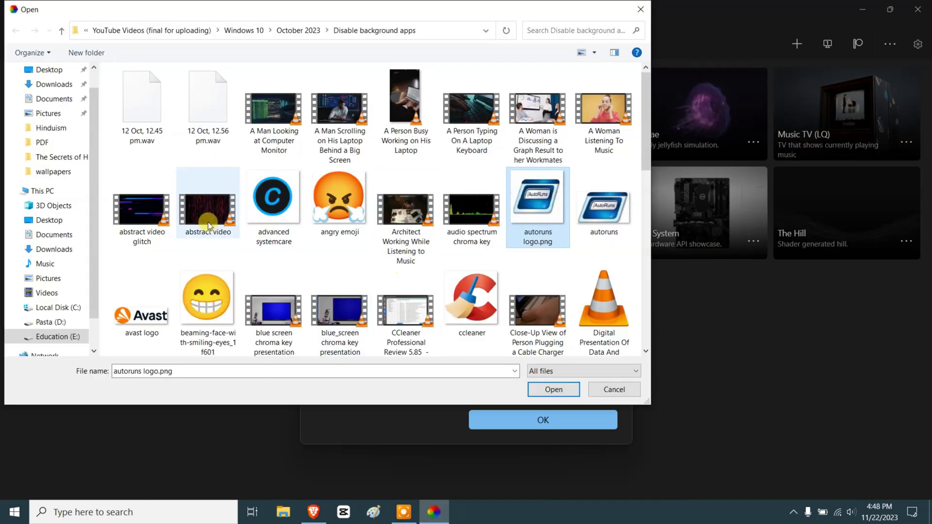
click(152, 231)
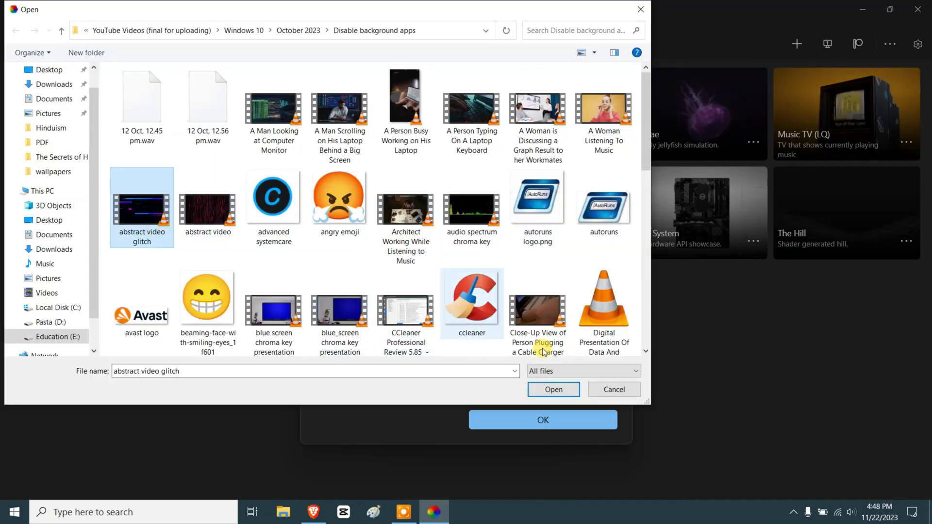
click(561, 389)
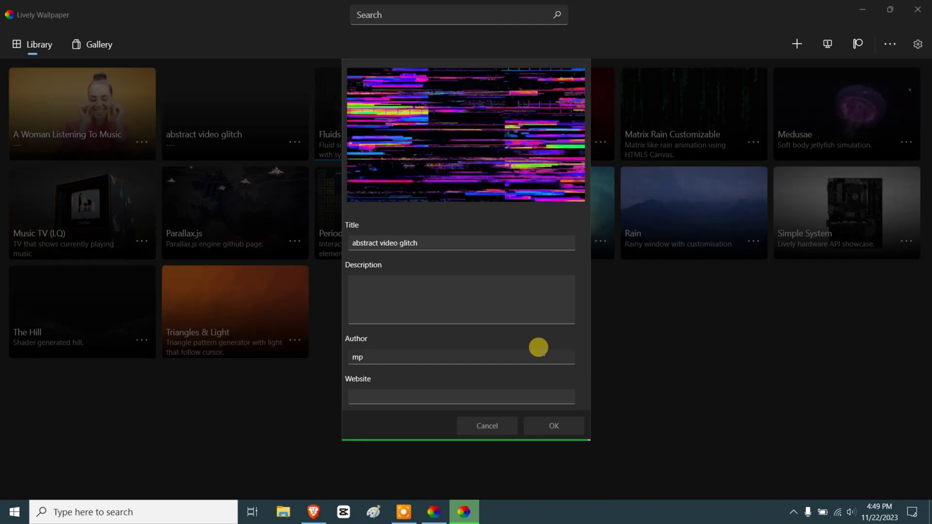
key(Return)
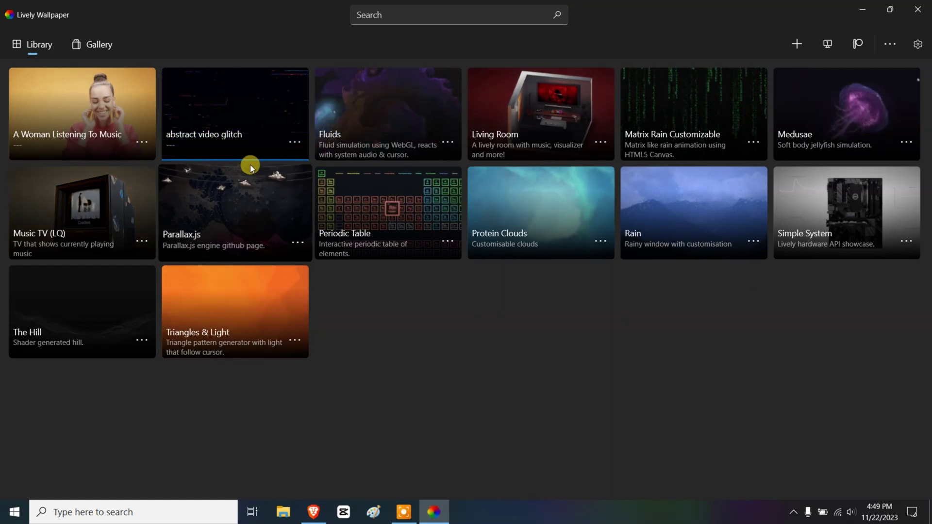
Set "abstract video glitch" as the desktop wallpaper, check it on the desktop, and return to the library
click(299, 143)
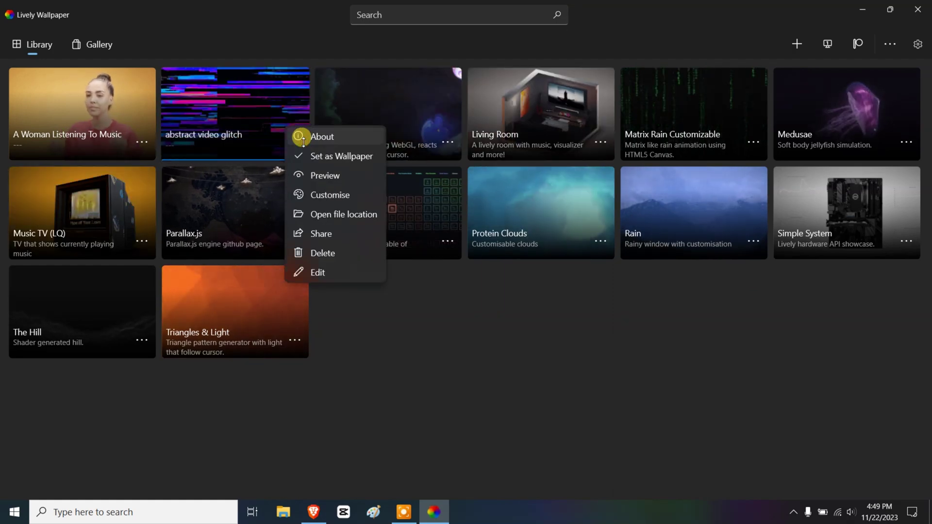
click(335, 154)
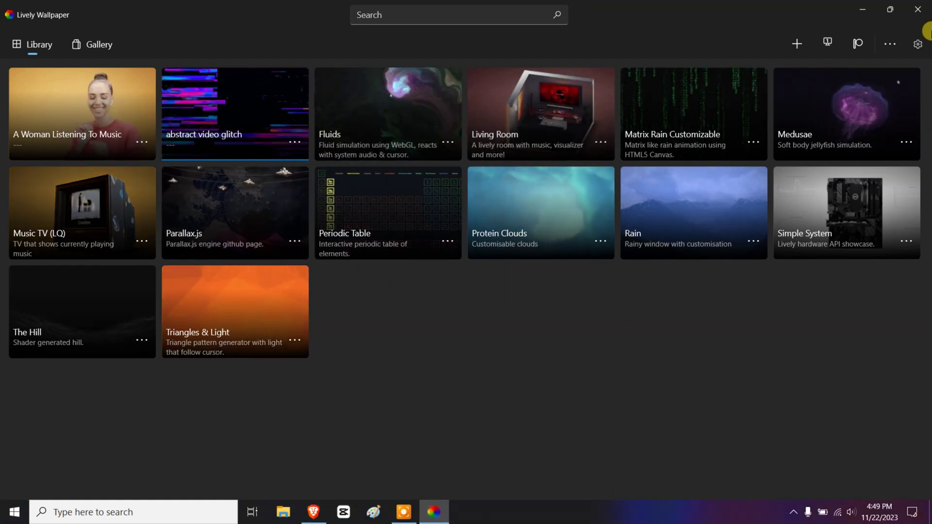
click(868, 15)
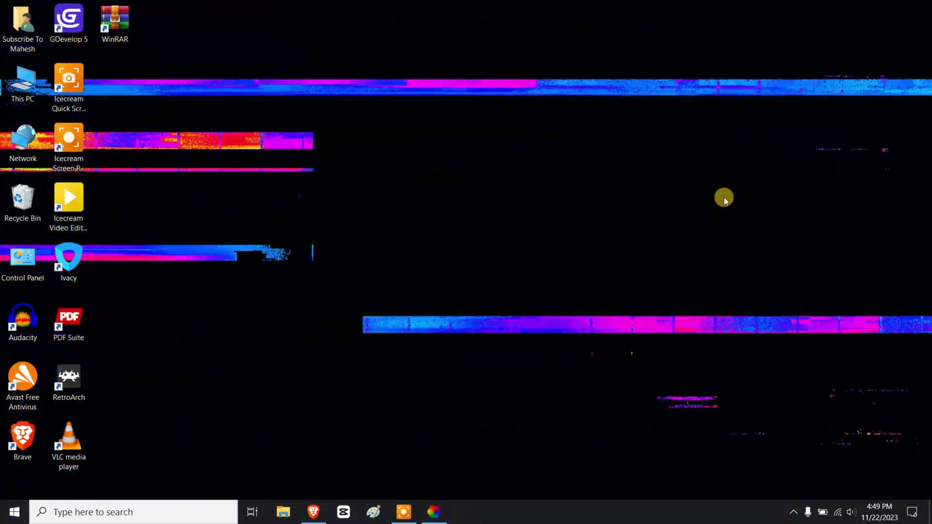
click(433, 511)
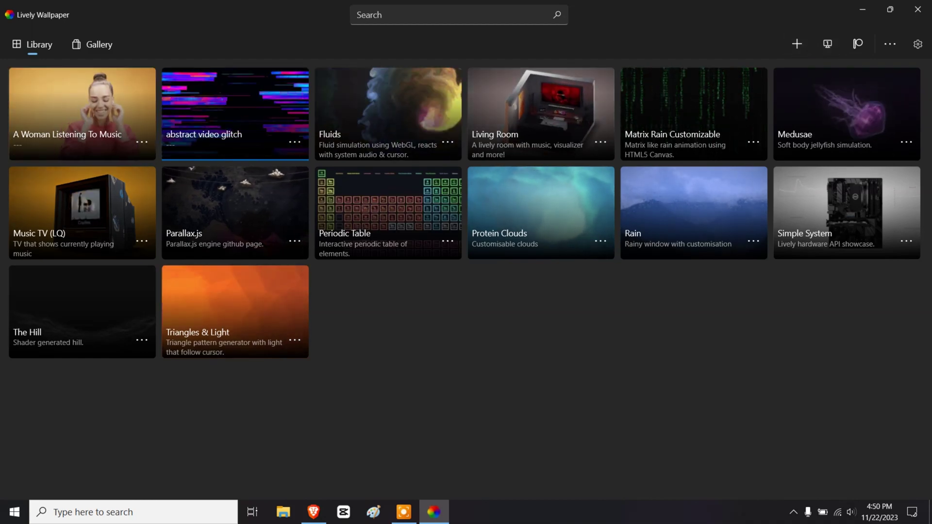
Review the file, URL and advanced options for adding a wallpaper, and close the dialog without adding one
click(797, 46)
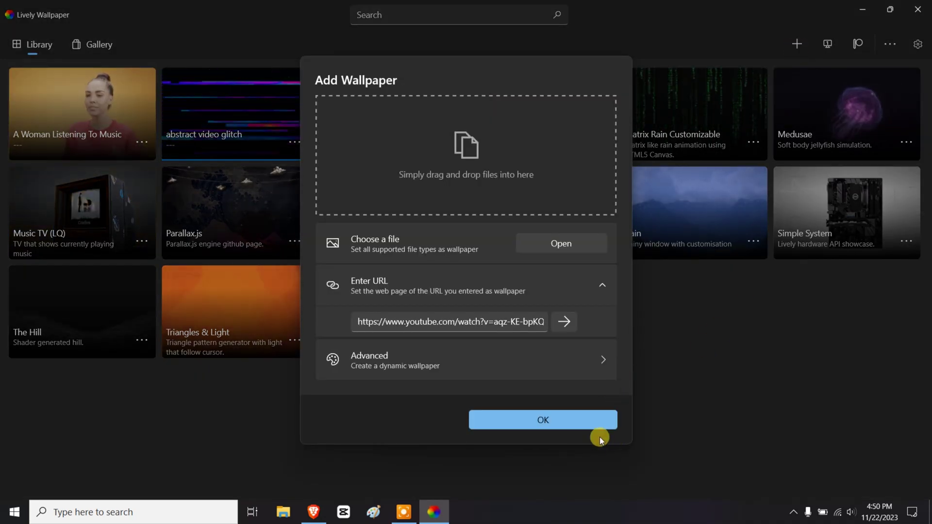
click(574, 420)
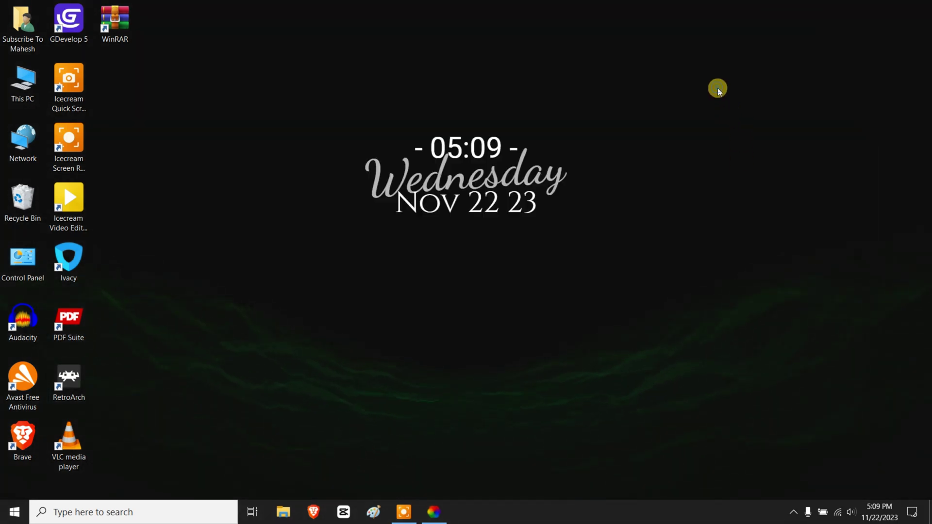
View the clock and rainy mountain live wallpapers on the desktop, refreshing it several times
right_click(718, 88)
click(748, 127)
right_click(800, 83)
click(831, 123)
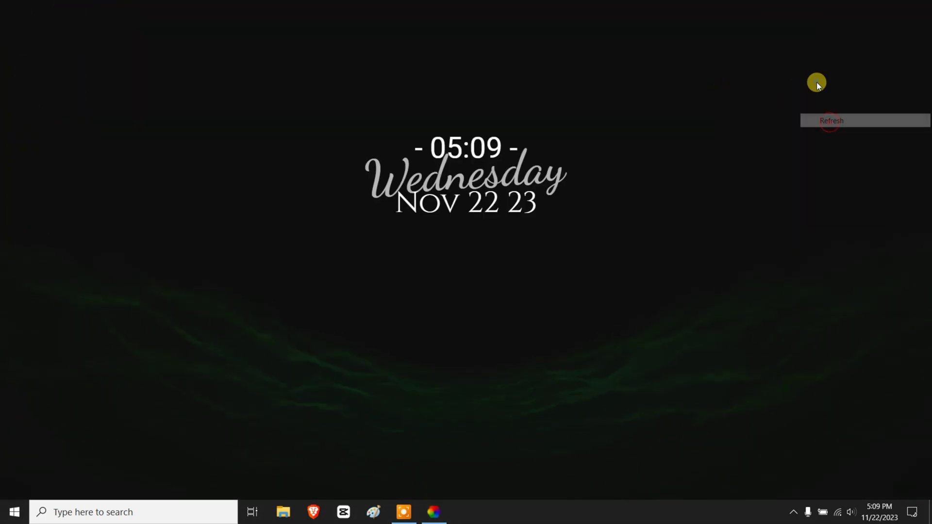
right_click(816, 82)
click(837, 120)
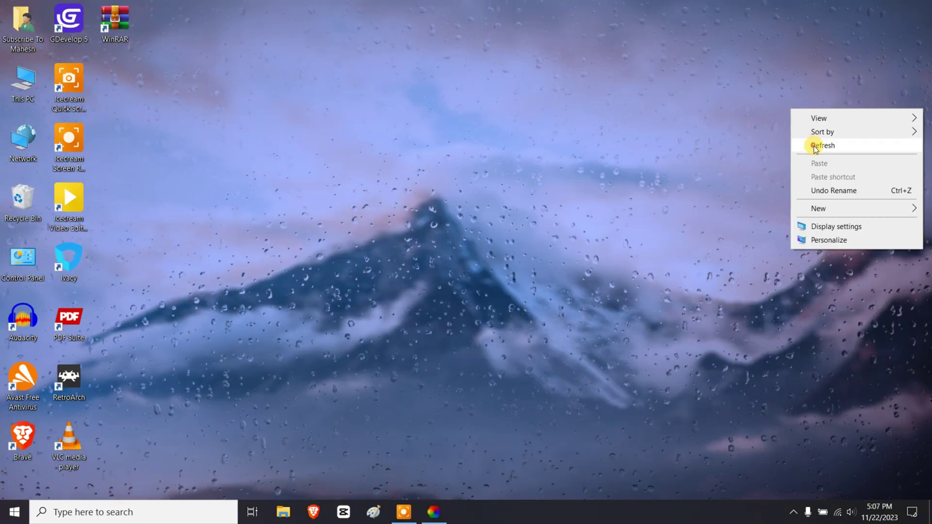
right_click(754, 80)
click(786, 115)
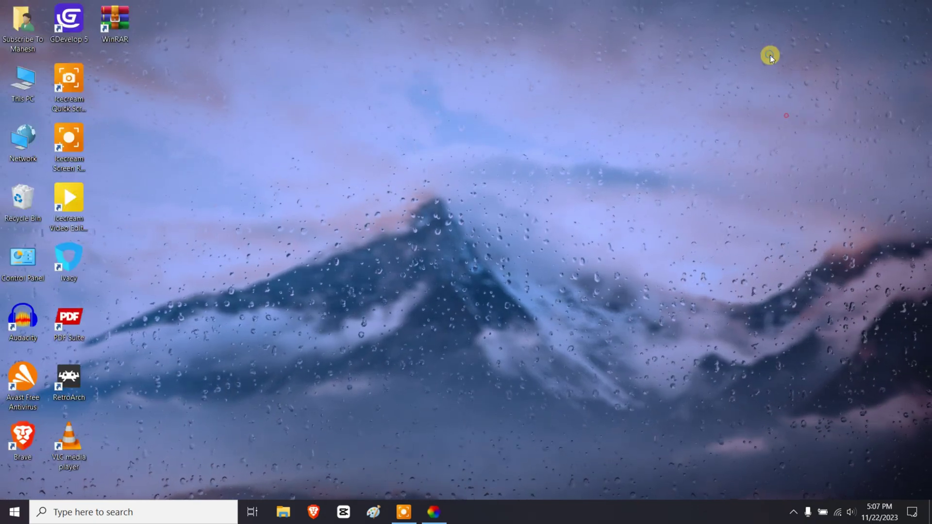